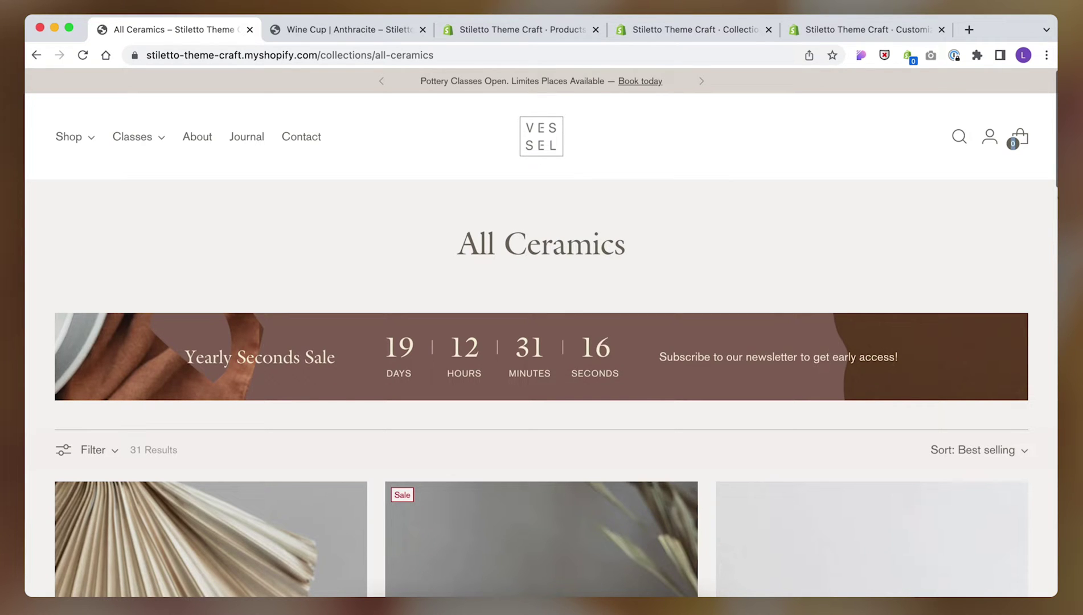
Step: Load Wine Cup | Stone via the Anthracite page's Stone swatch, then view the dinner bowl products
scroll(1054, 188, down, 4)
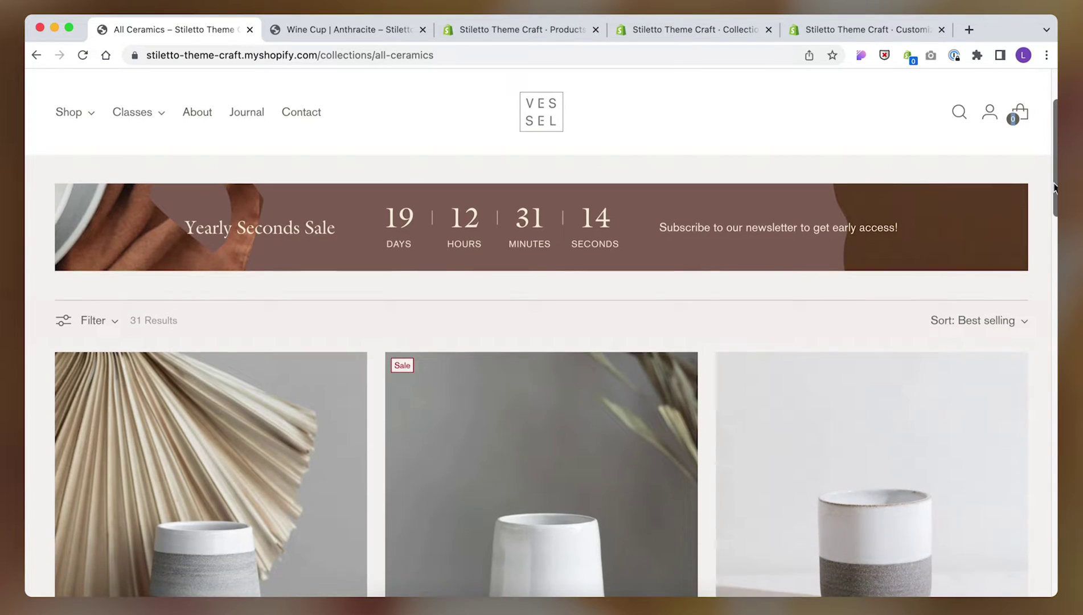
scroll(1054, 187, down, 5)
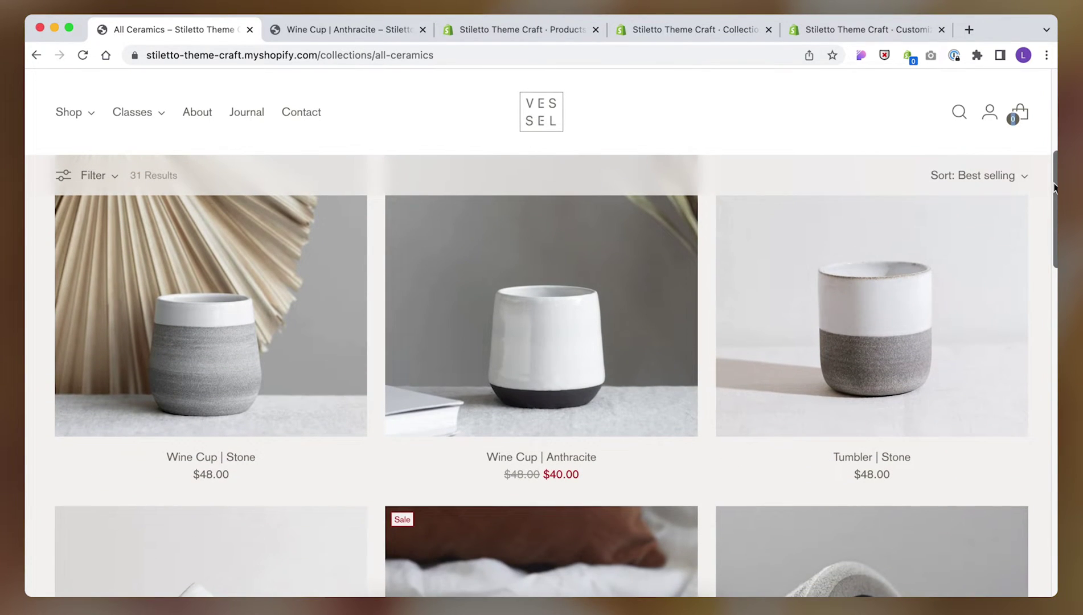
scroll(1054, 188, down, 9)
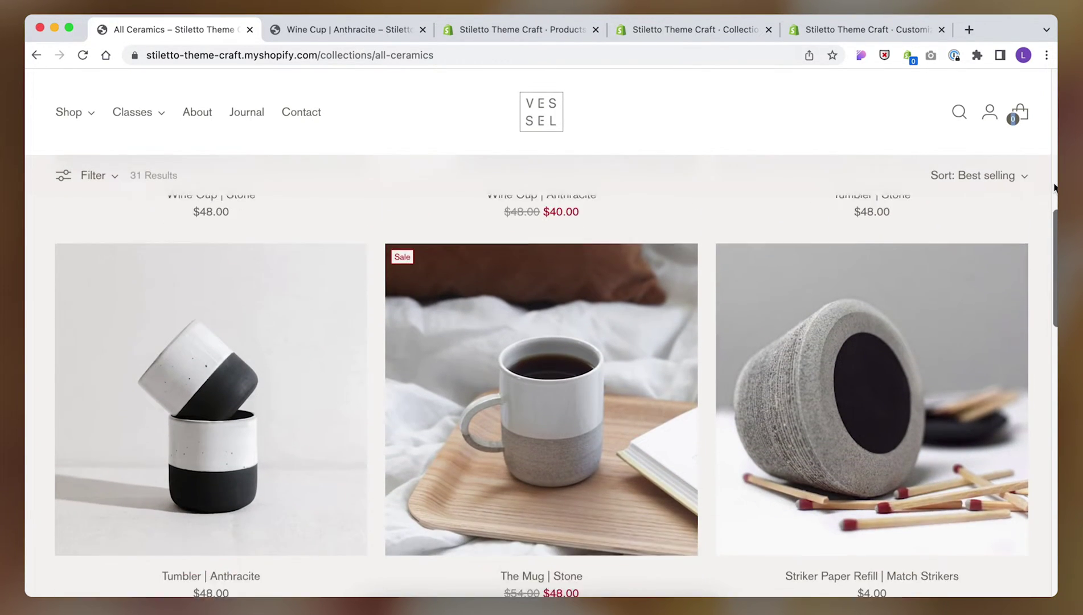
scroll(1054, 188, down, 12)
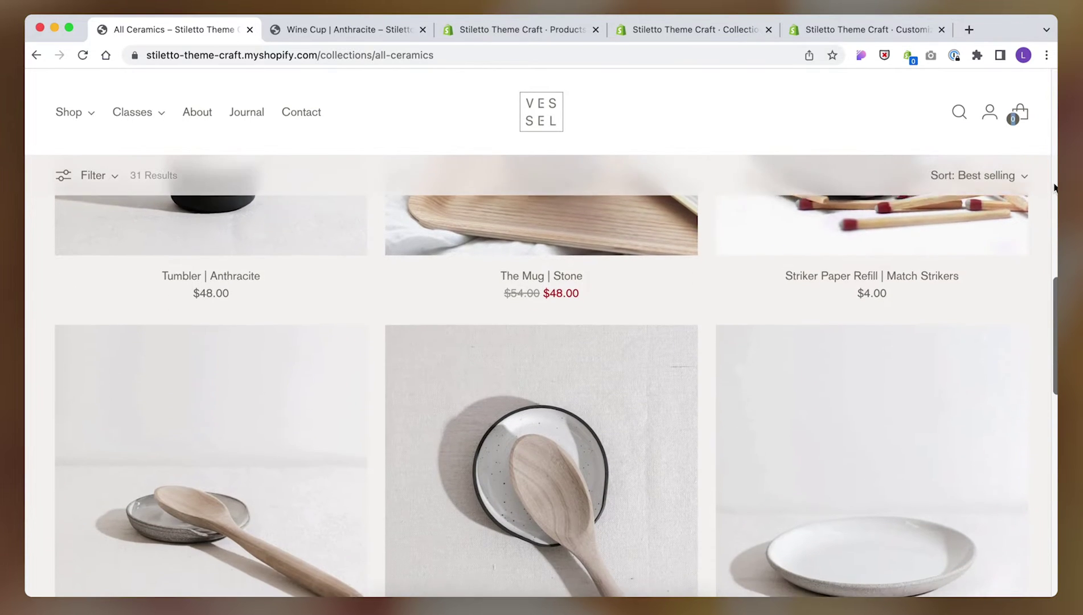
scroll(1053, 187, up, 2)
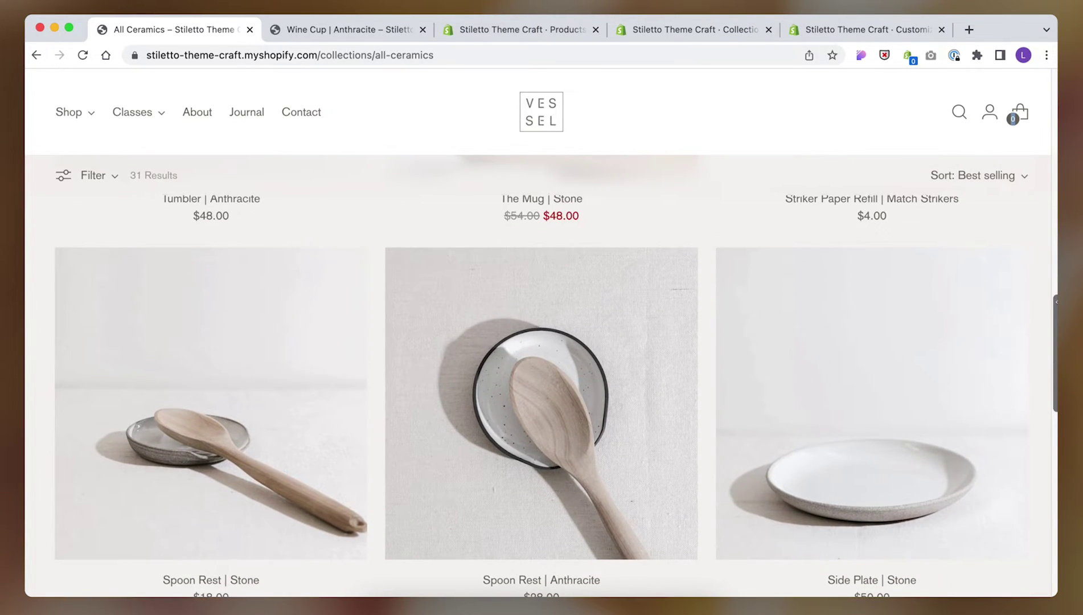
scroll(1053, 188, up, 10)
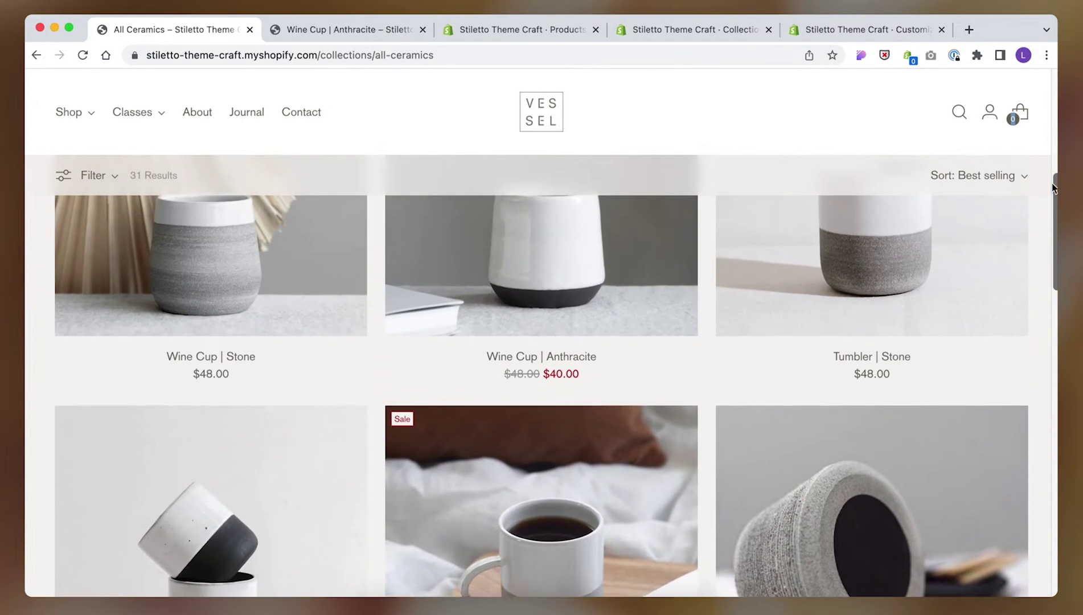
scroll(1052, 188, up, 3)
mouse_move(652, 280)
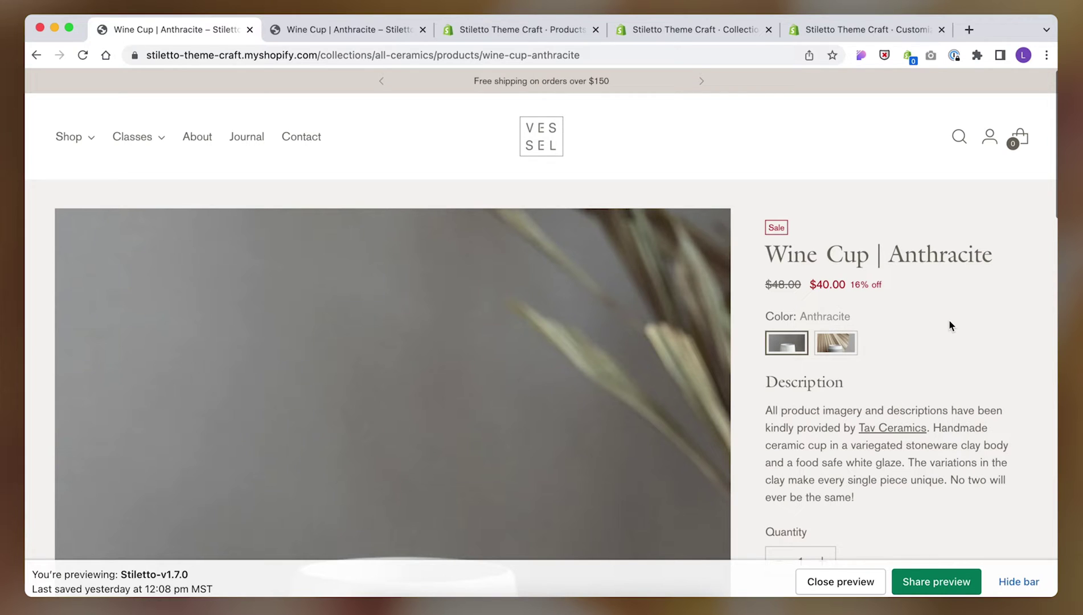
scroll(948, 320, down, 1)
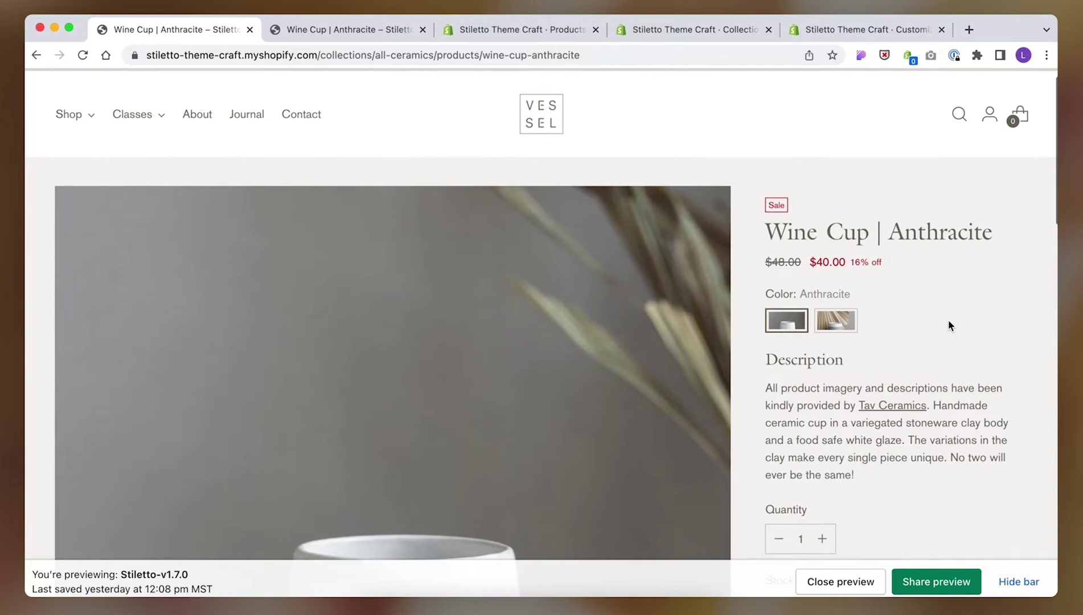
click(835, 322)
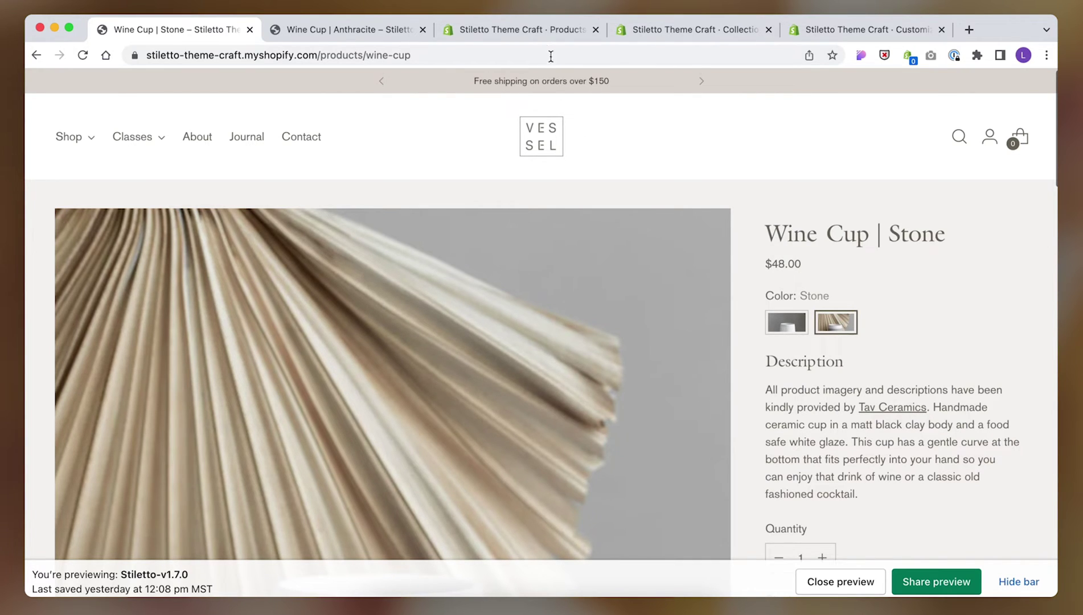
click(545, 35)
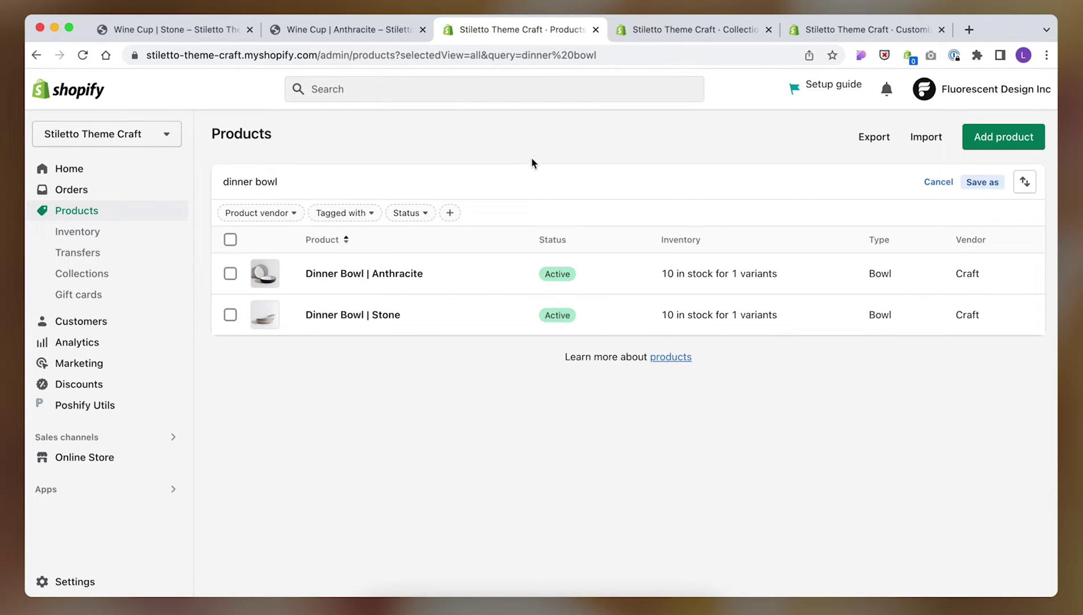
Step: From Collections, create a manual collection titled 'Dinner bowl siblings' and save it
click(645, 30)
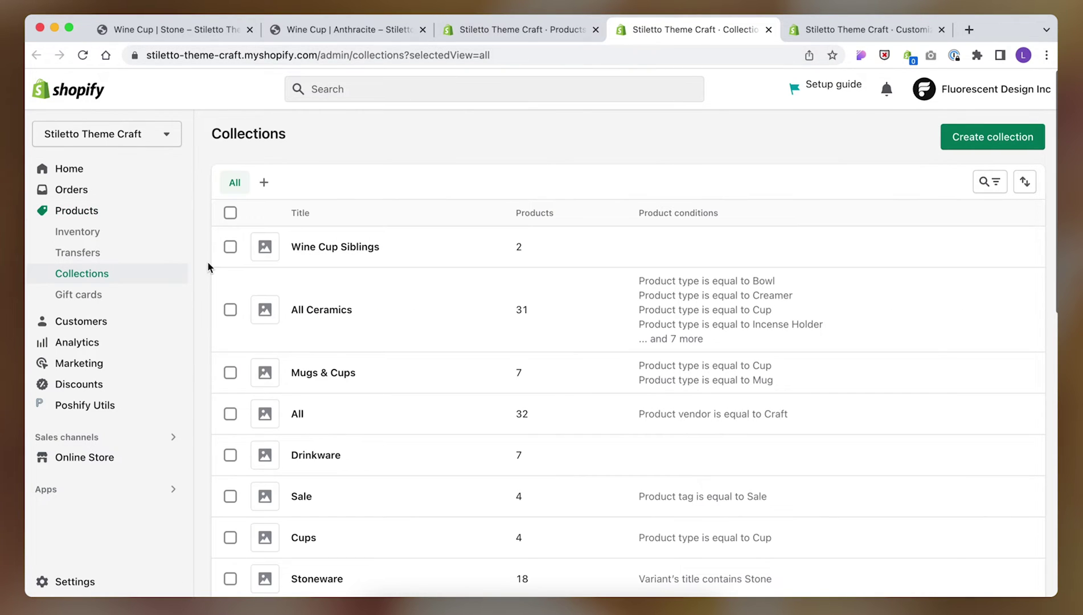
click(984, 142)
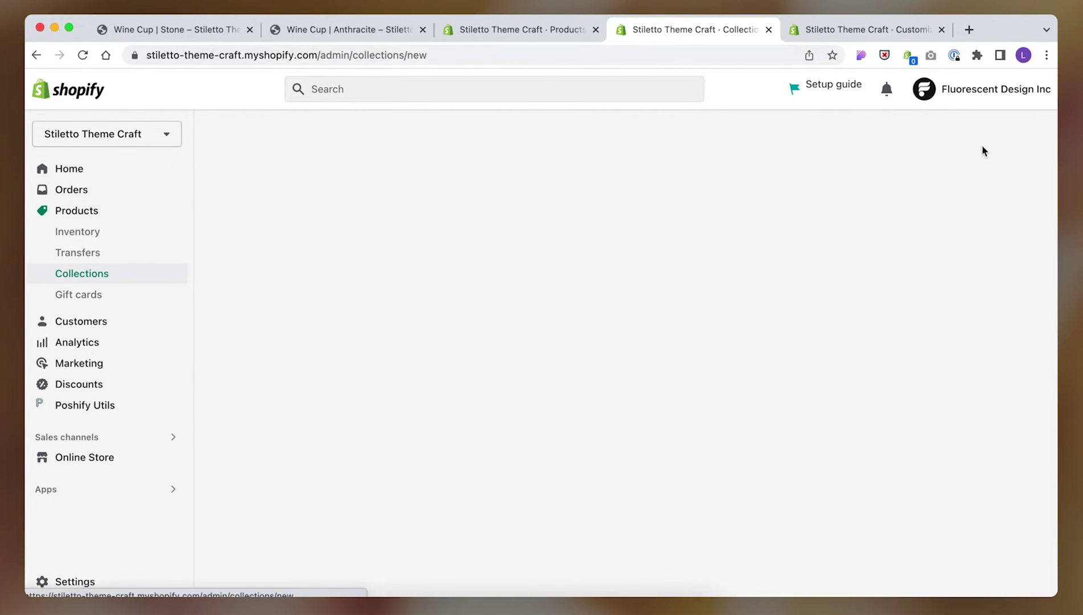
click(616, 217)
text(D)
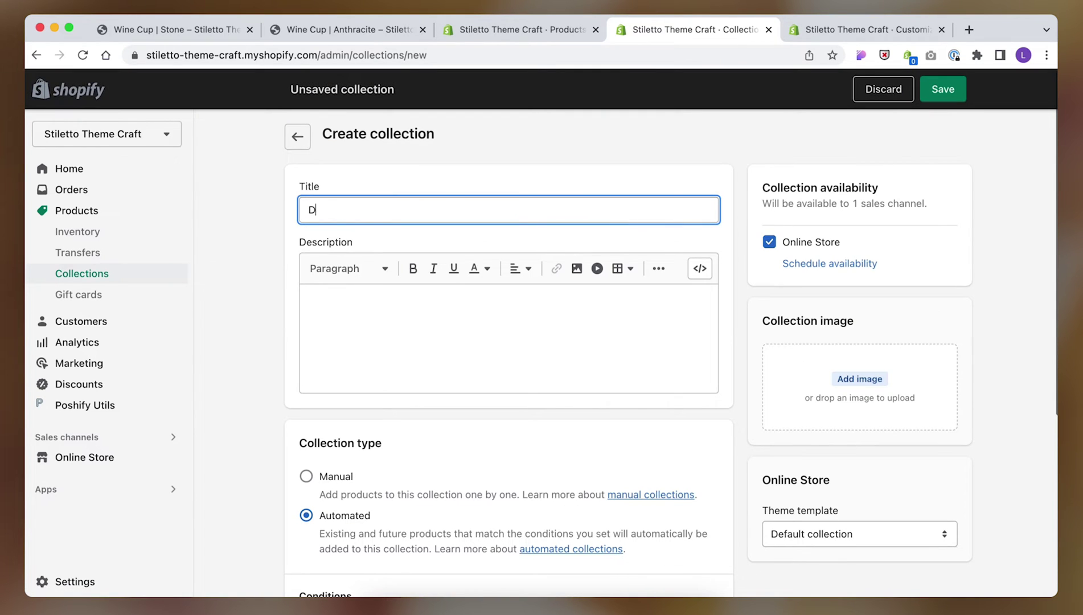
text(inner bowl siblings)
click(344, 476)
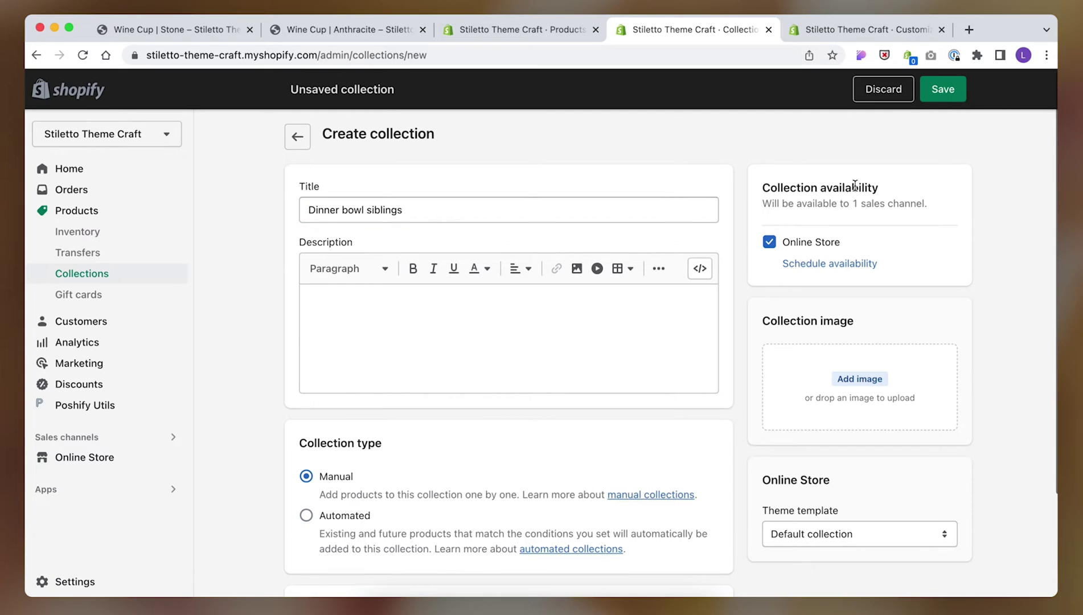
click(942, 100)
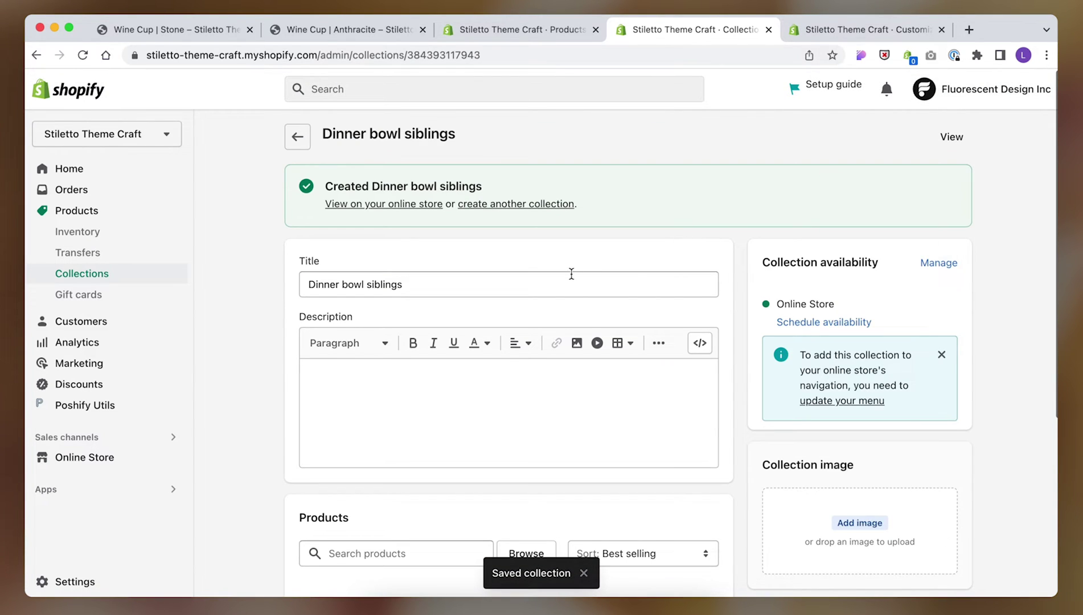
scroll(571, 274, down, 5)
Step: Search 'bowl' and add Dinner Bowl | Anthracite and Dinner Bowl | Stone to the collection
click(430, 273)
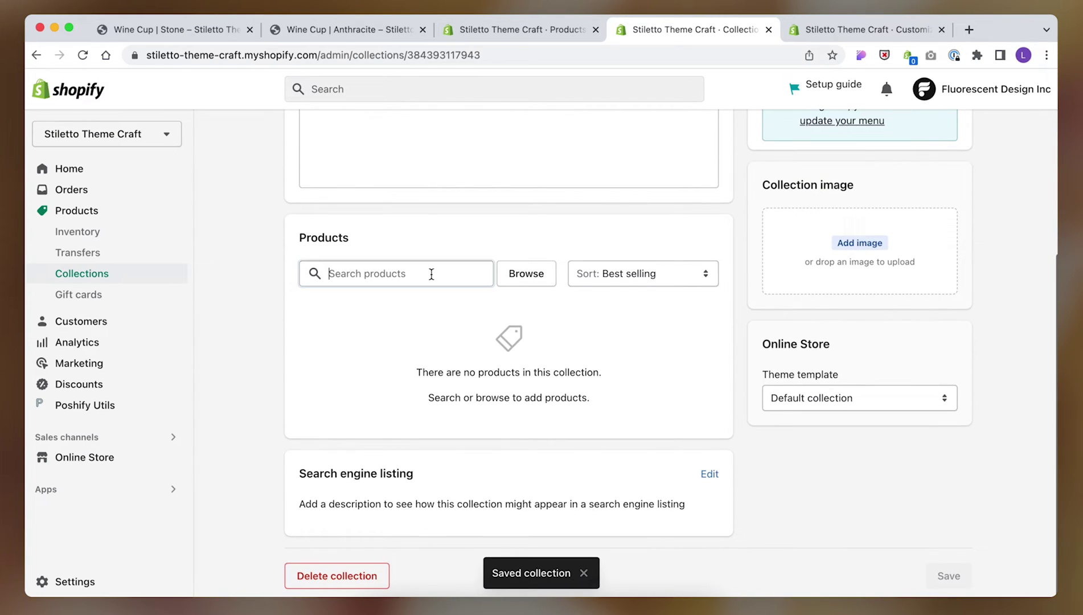
click(506, 275)
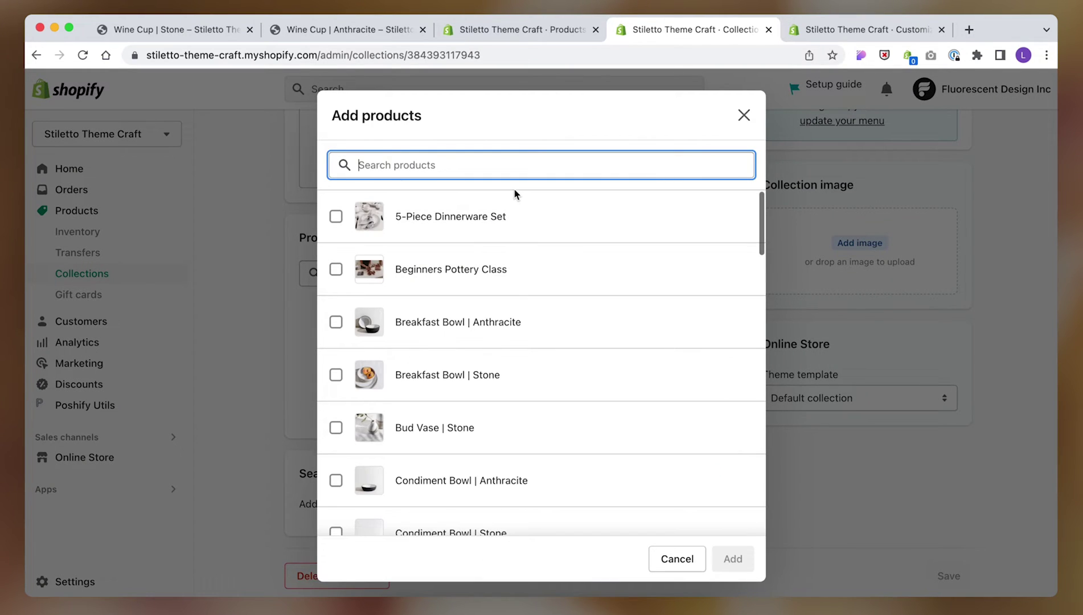
text(bowl)
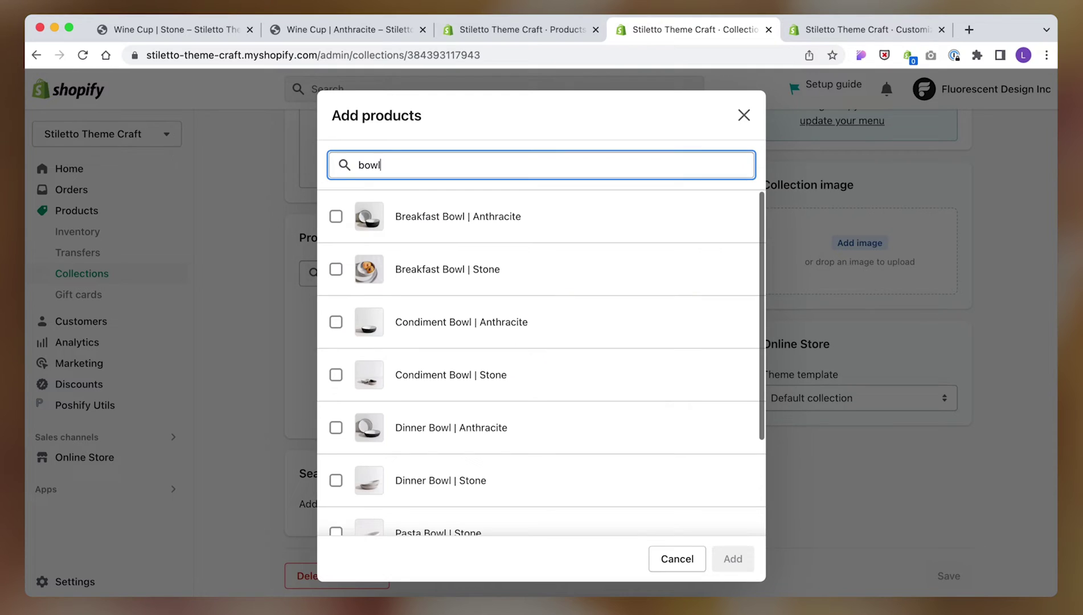
click(339, 428)
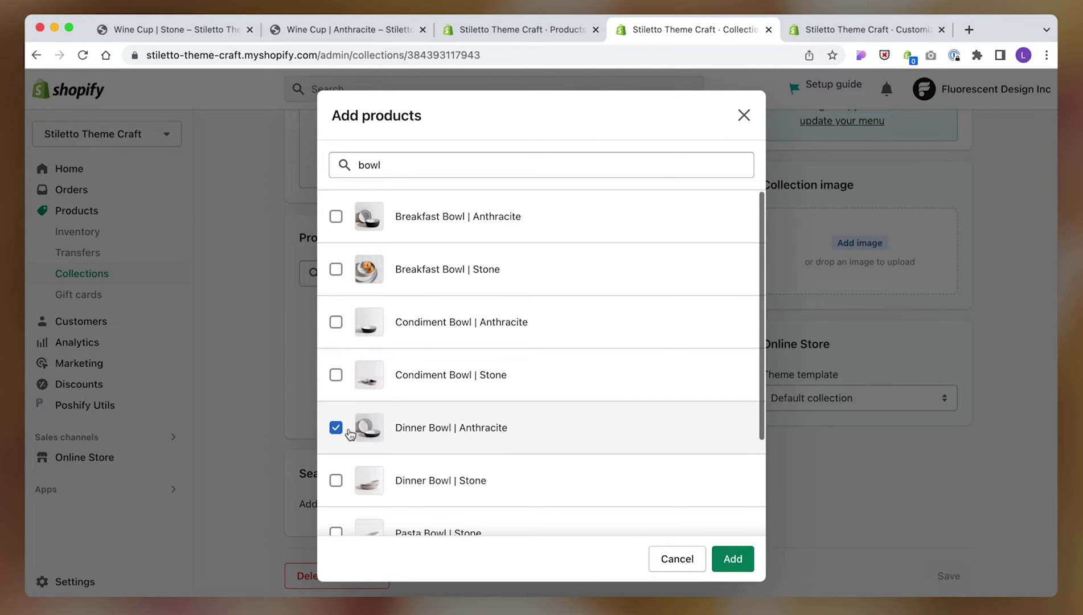
click(339, 480)
click(720, 561)
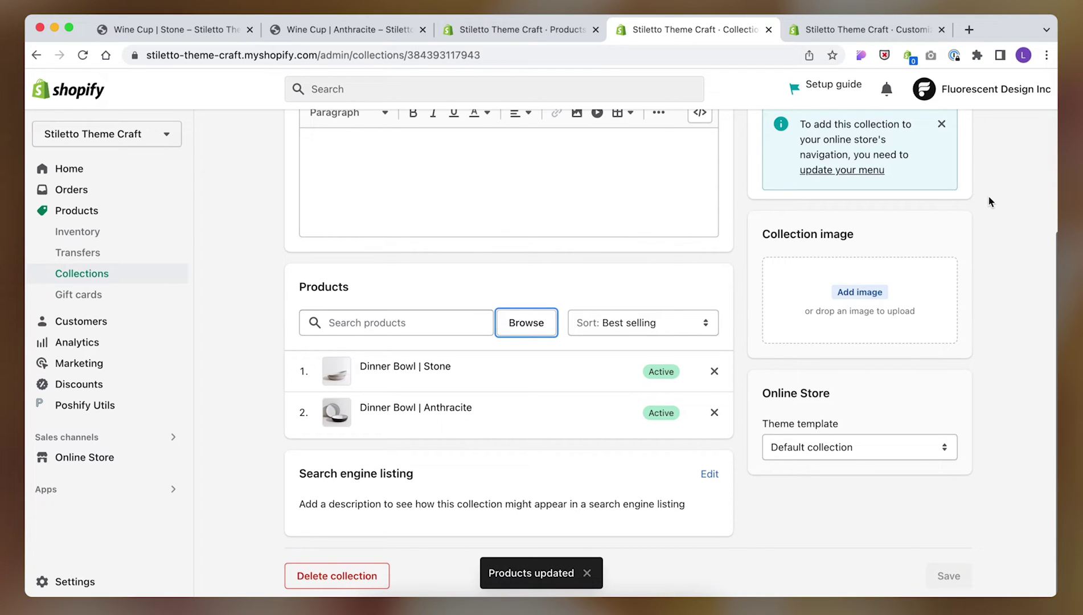
Step: Go to Settings > Metafields and view the product metafield definitions
click(67, 581)
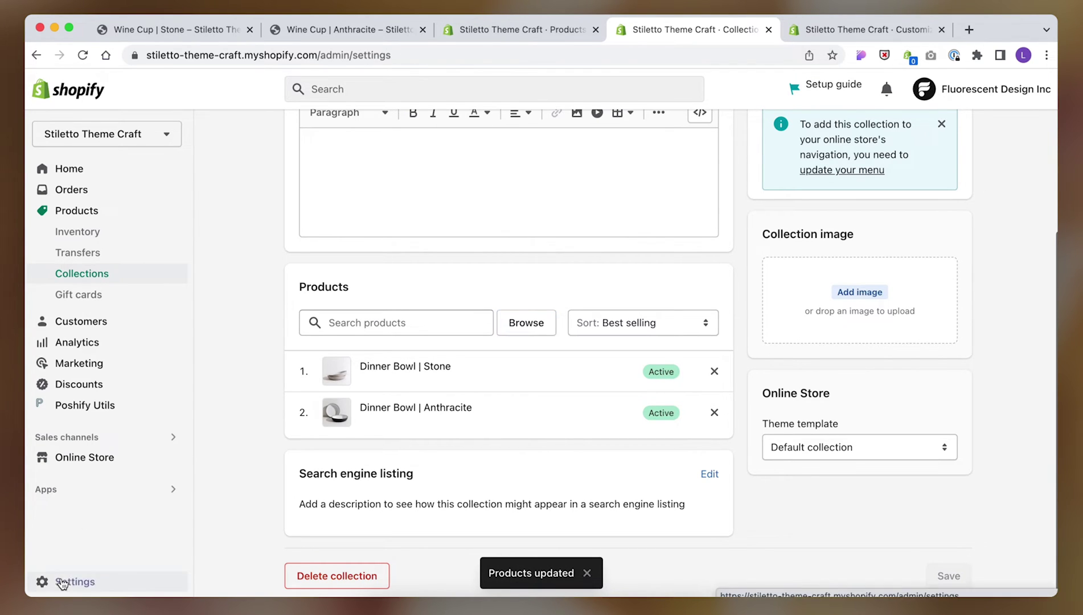
scroll(184, 430, down, 5)
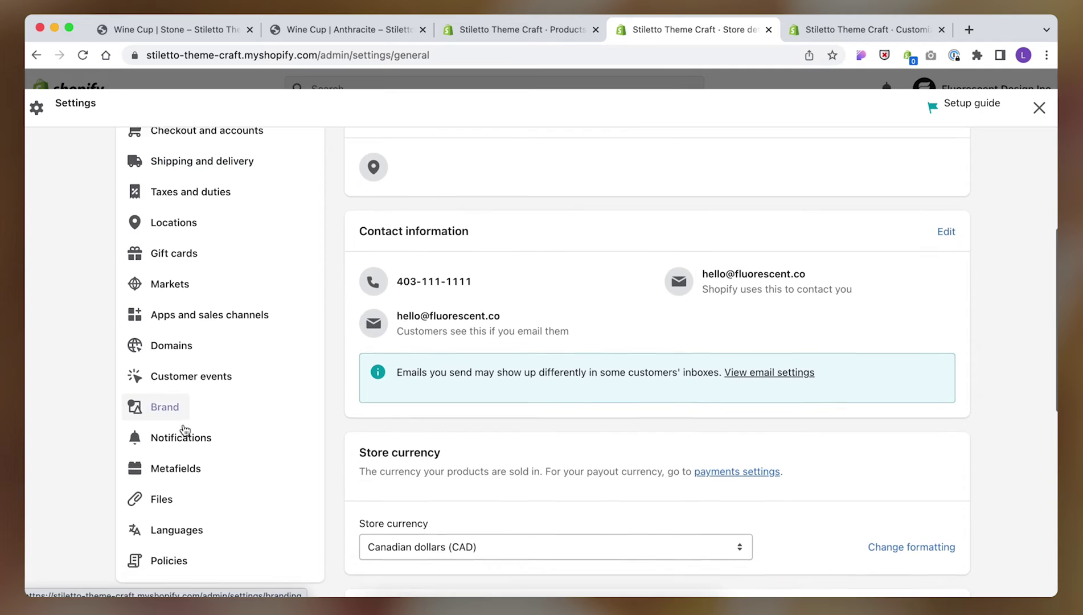
click(176, 446)
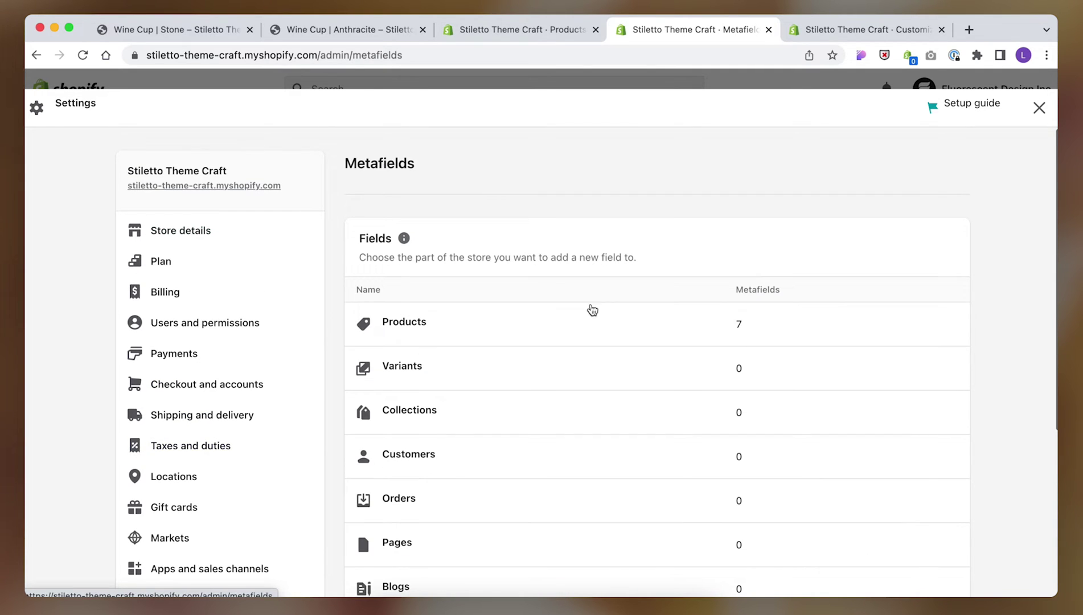
click(572, 324)
scroll(573, 324, down, 2)
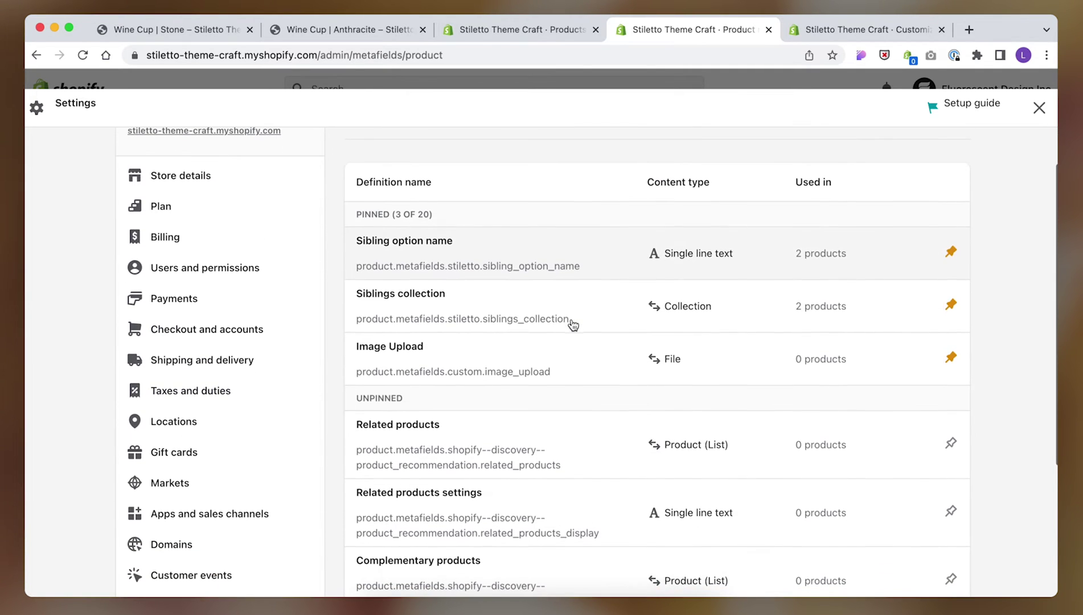
scroll(572, 325, up, 1)
scroll(572, 324, up, 1)
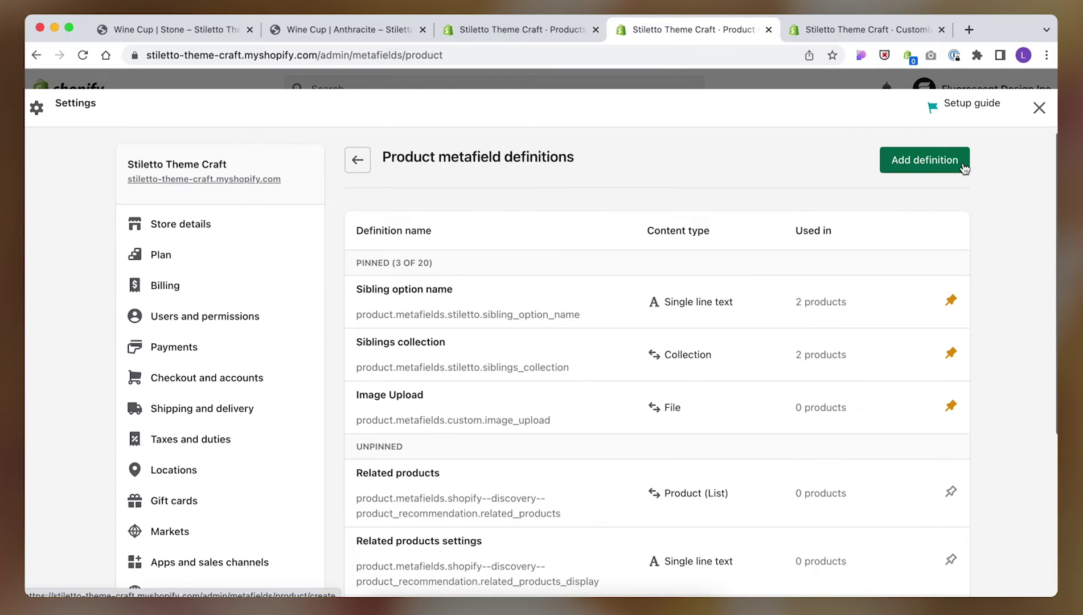
Step: Review the Siblings collection definition without changing it, then go back to the definitions list
click(812, 355)
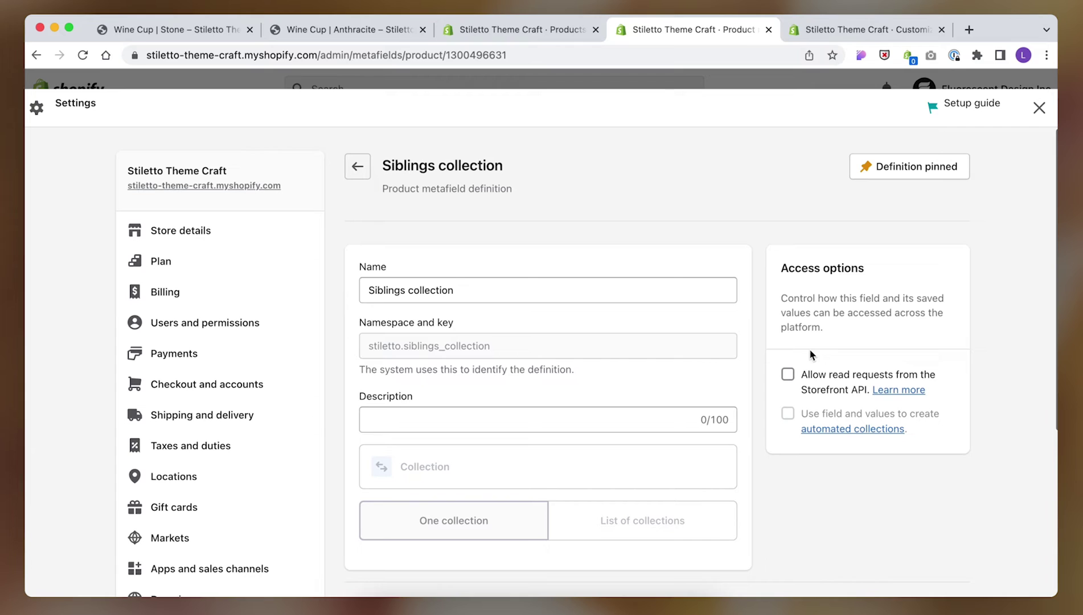
triple_click(639, 293)
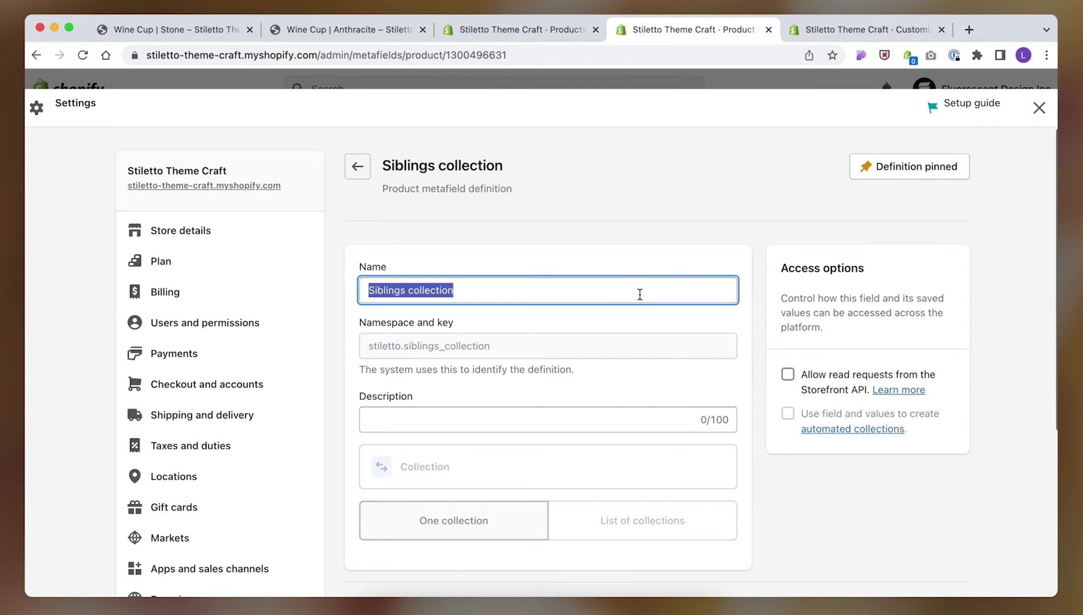
click(638, 245)
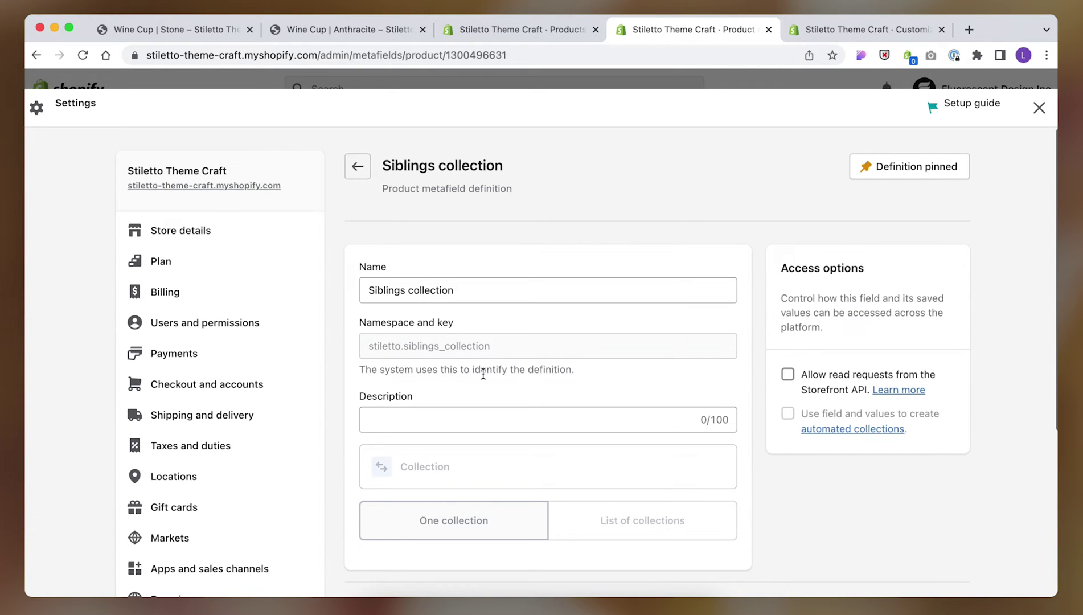
scroll(482, 373, down, 1)
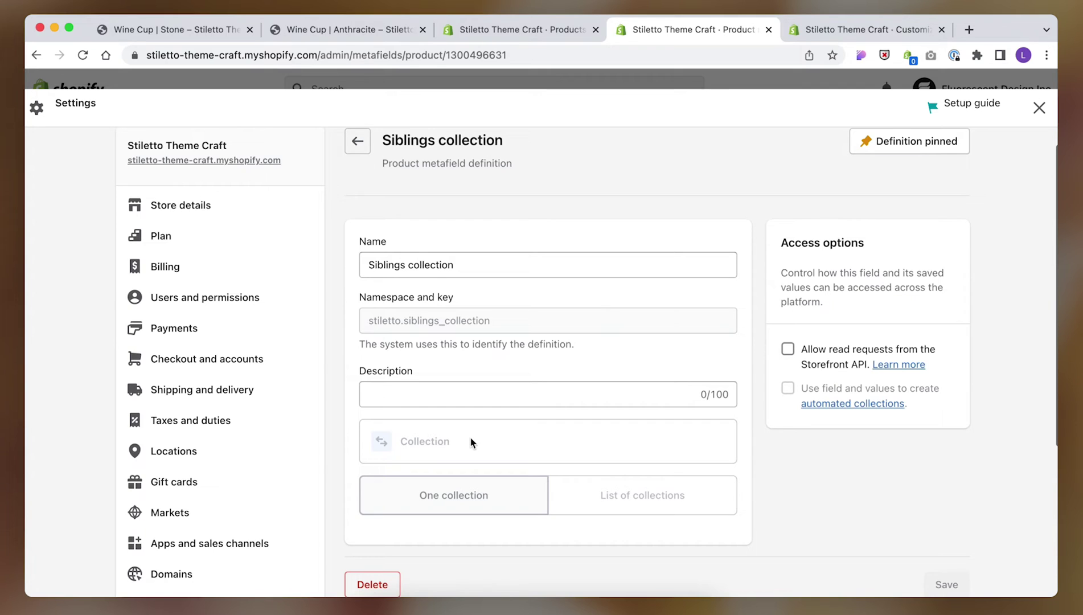
scroll(471, 443, up, 1)
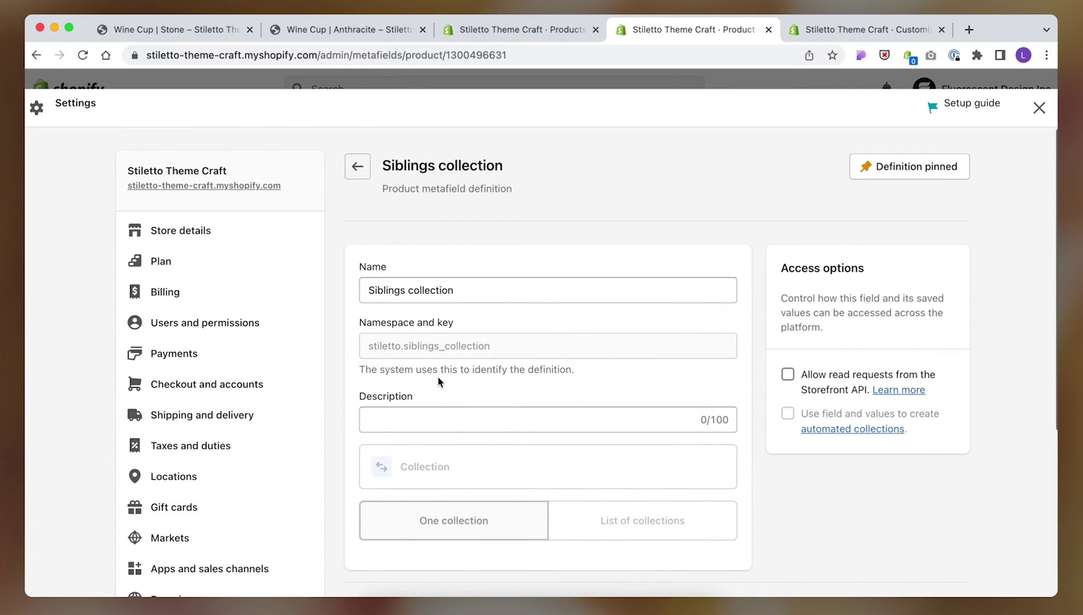
click(356, 170)
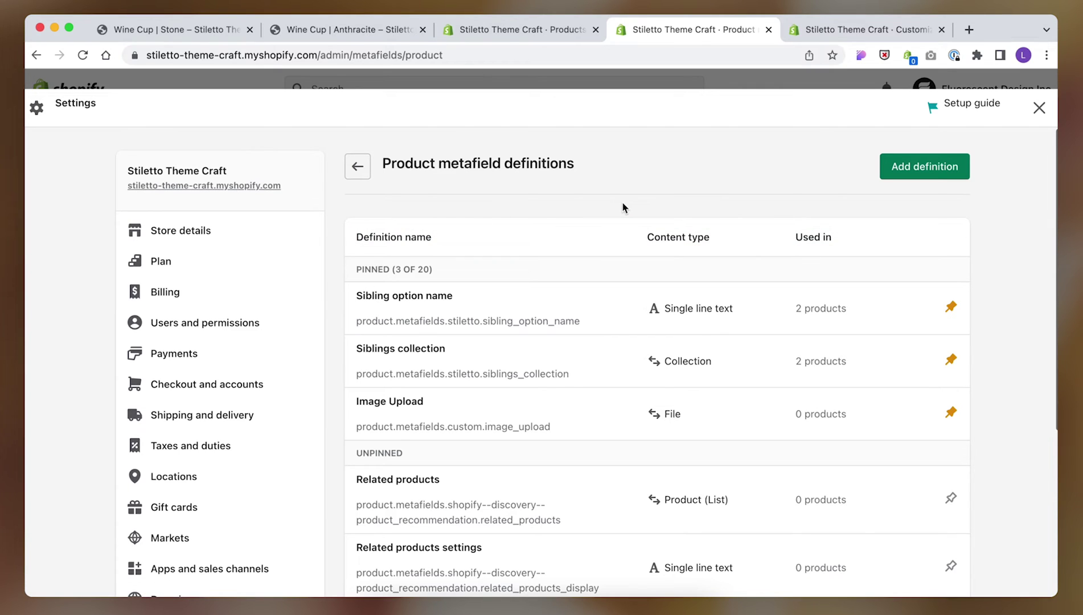
Step: Review the Sibling option name definition unchanged, then return to the 'dinner bowl' products list
click(532, 314)
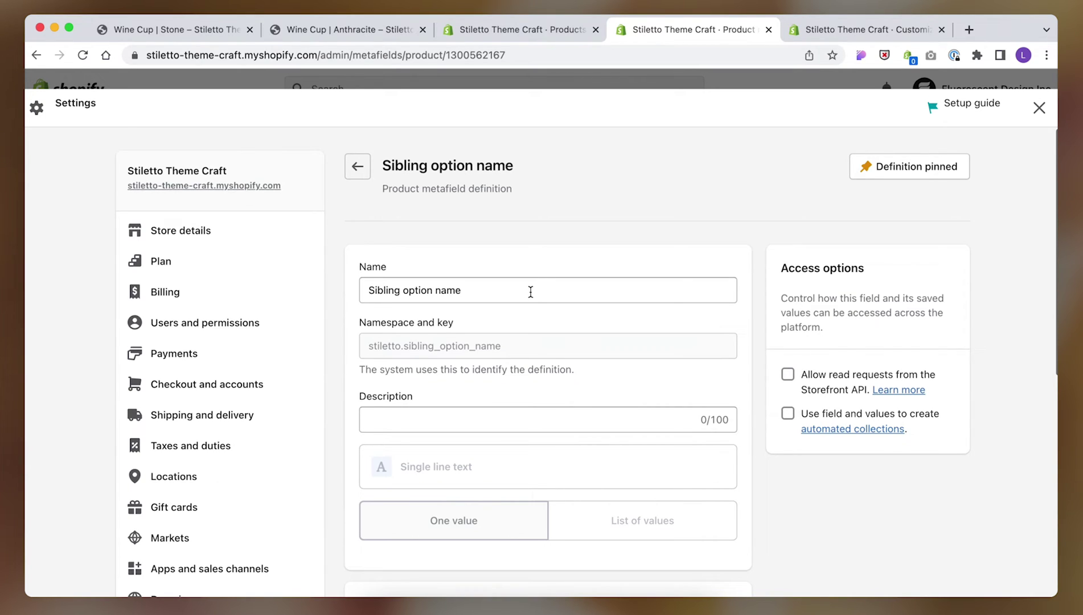
triple_click(530, 292)
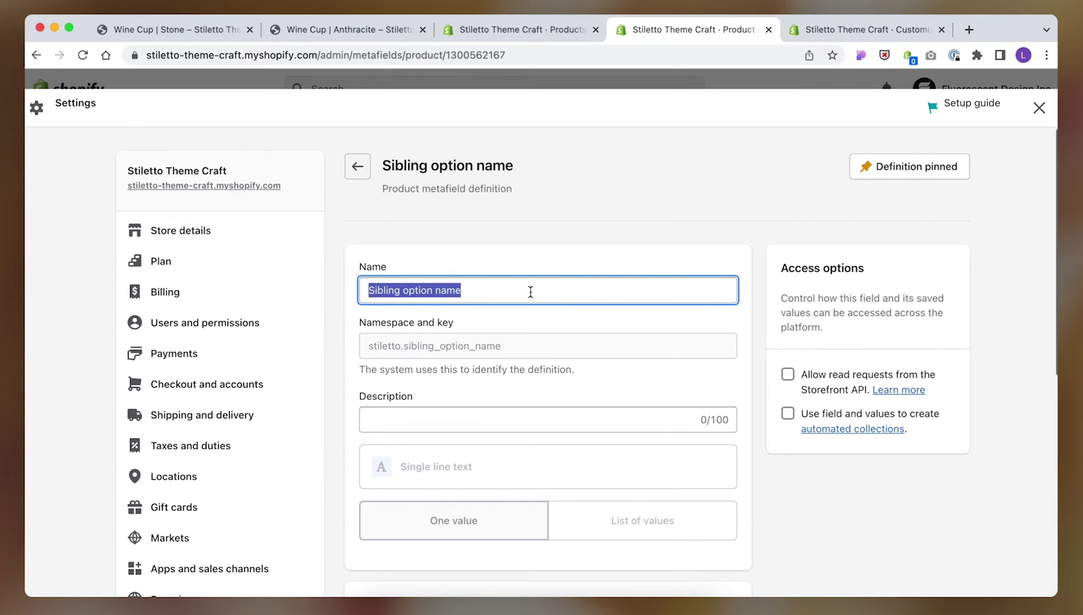
click(530, 233)
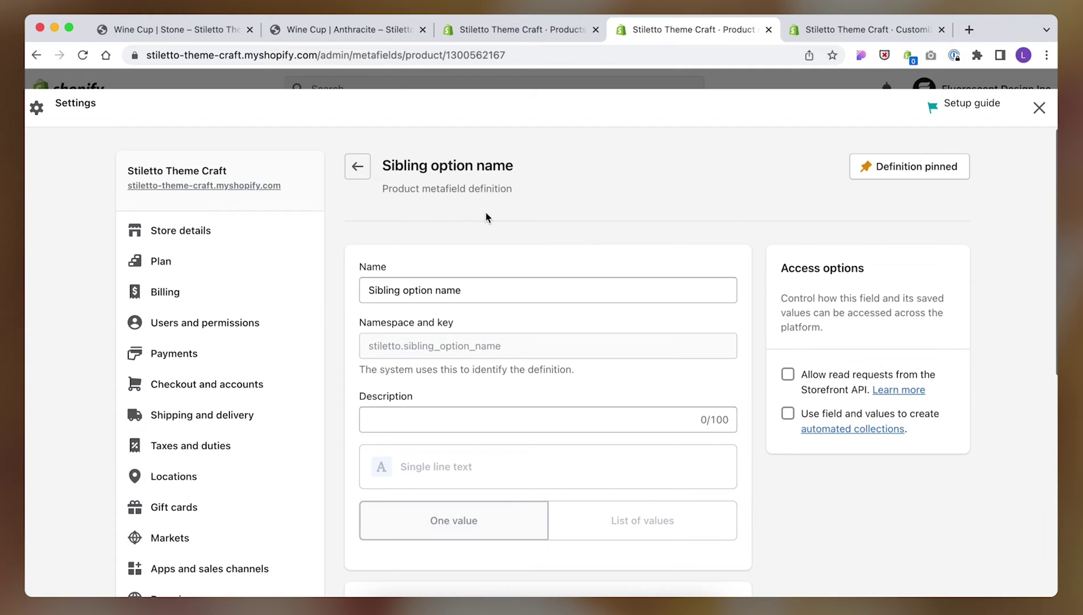
click(472, 35)
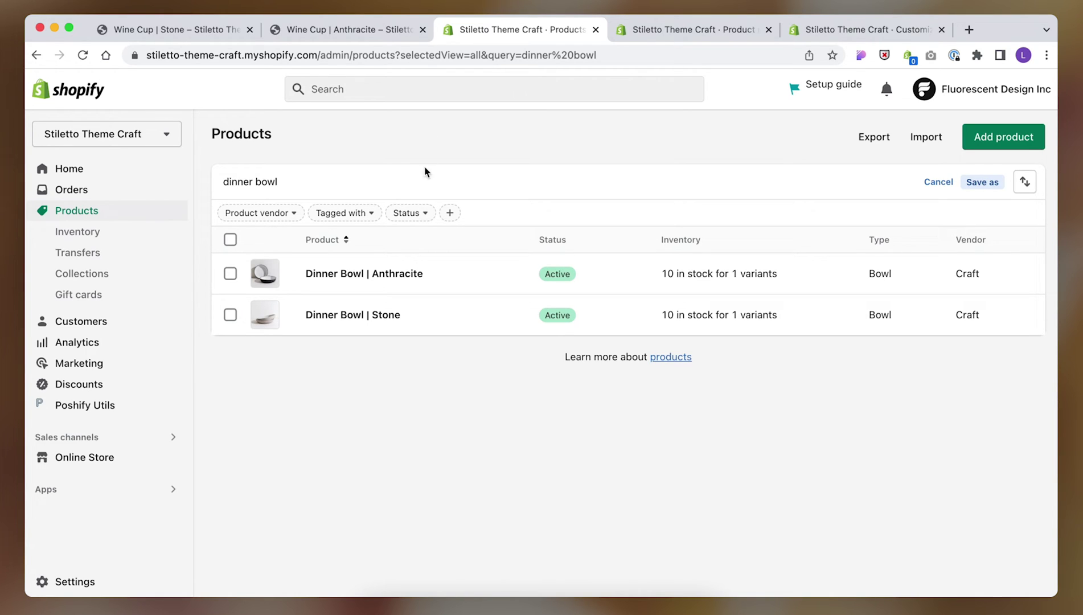
Step: Give Dinner Bowl | Anthracite Sibling option name 'Anthracite' and Siblings collection 'Dinner bowl siblings', then save
click(397, 276)
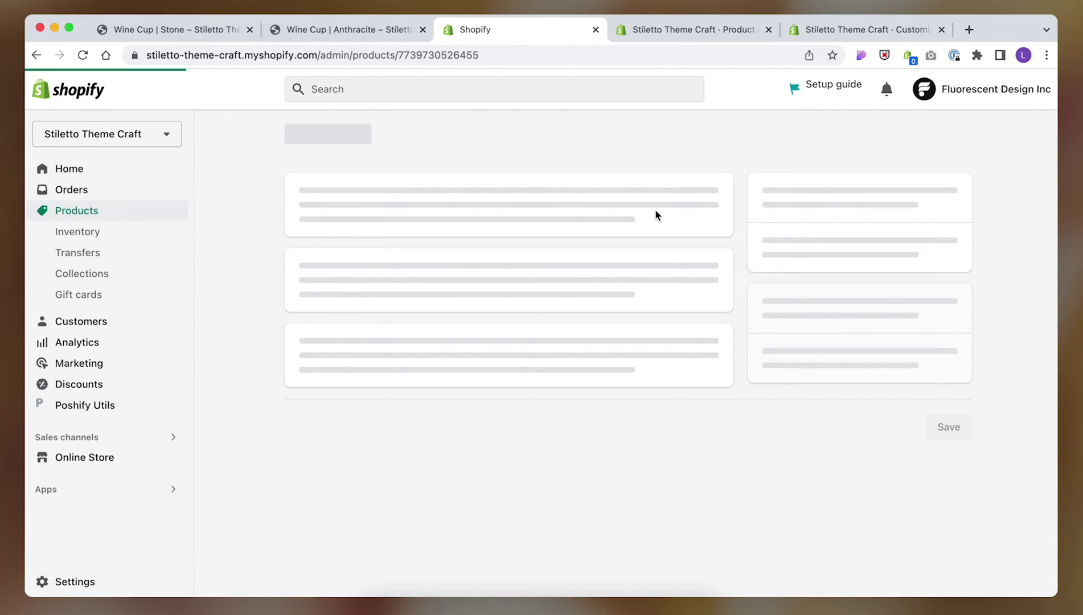
scroll(655, 210, down, 15)
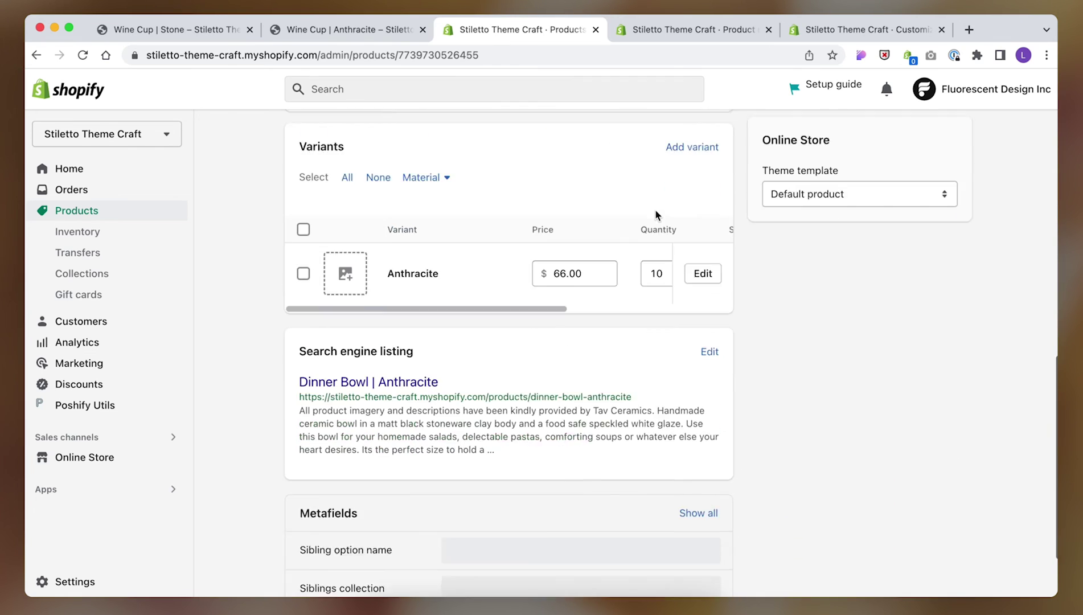
click(485, 446)
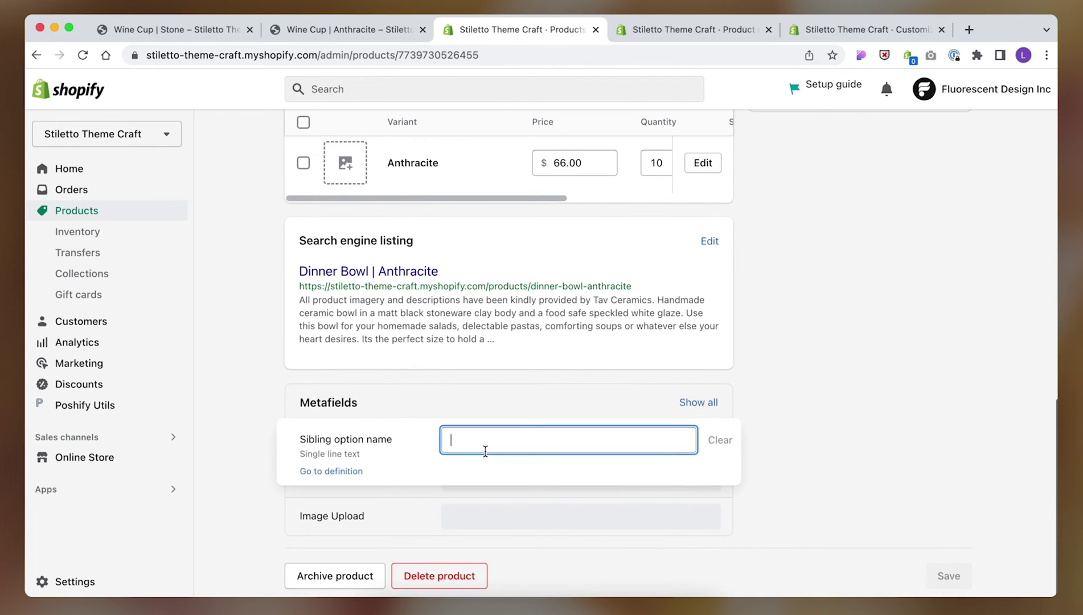
text(Anthracite)
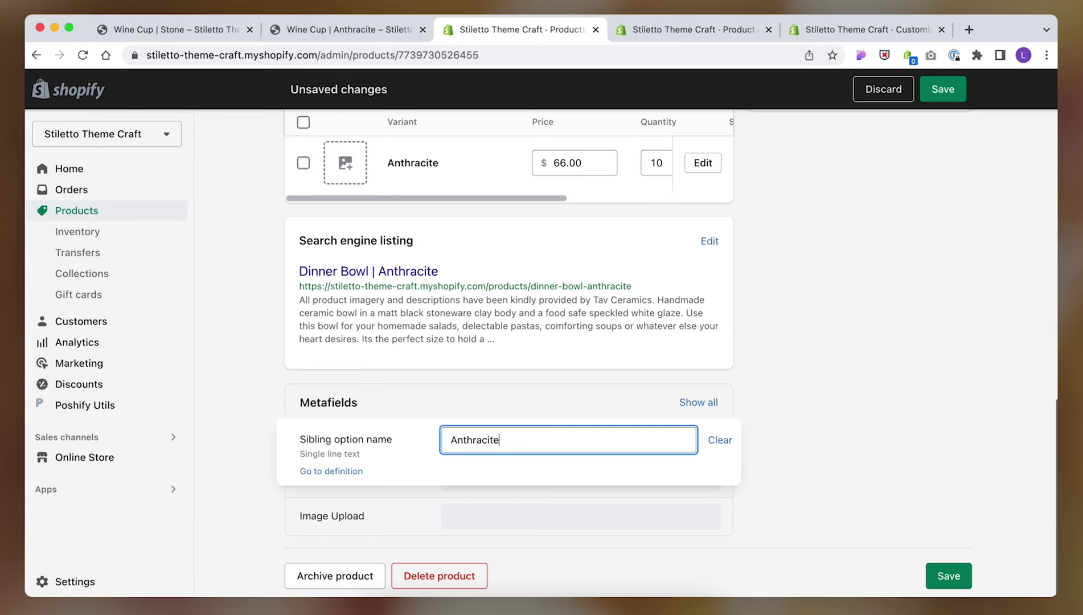
click(612, 475)
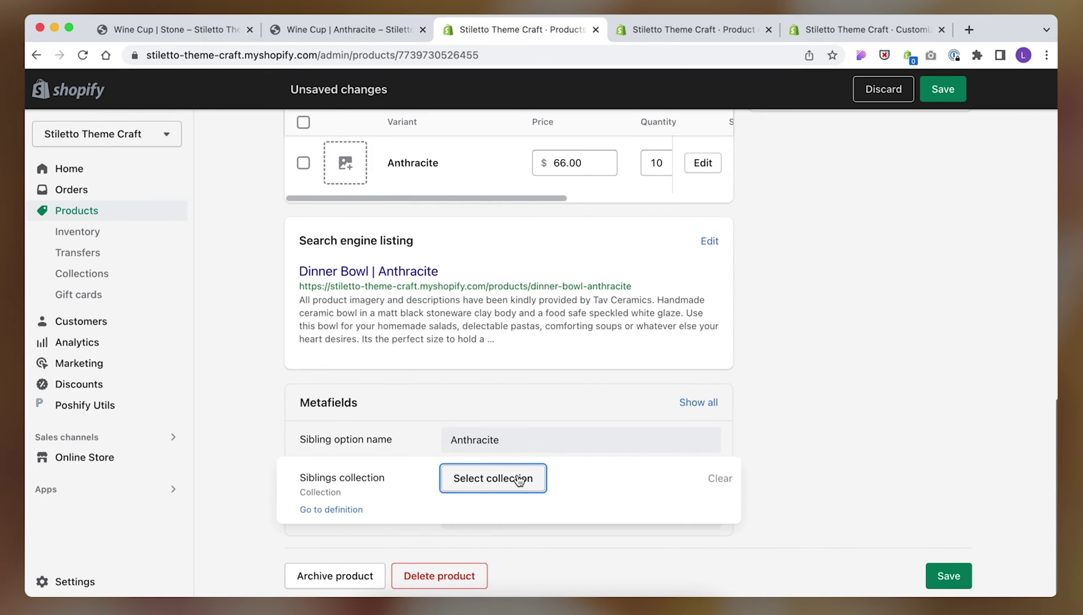
click(518, 481)
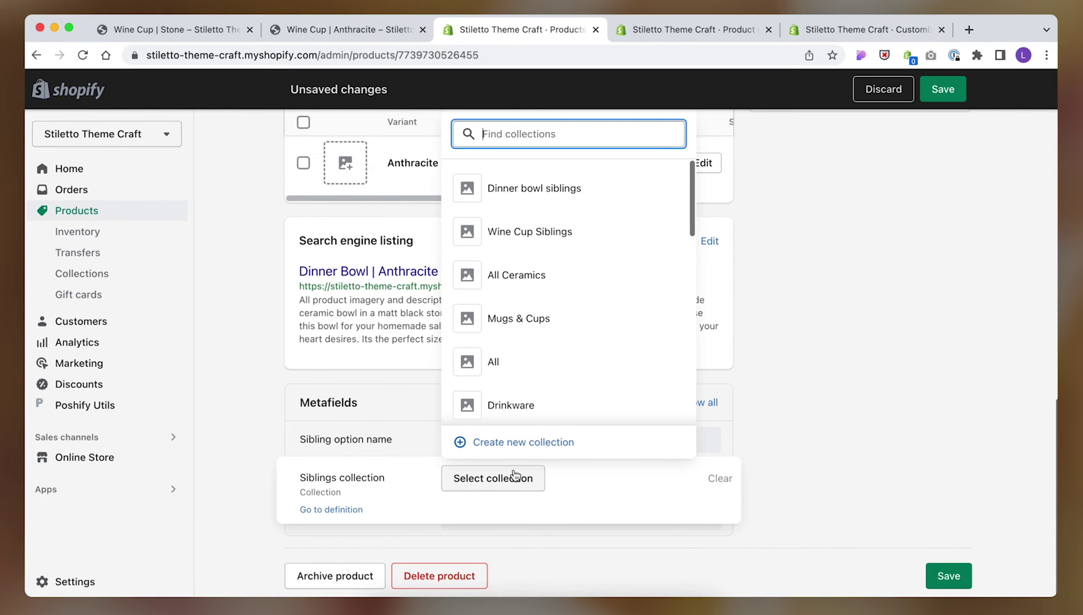
click(530, 192)
click(783, 288)
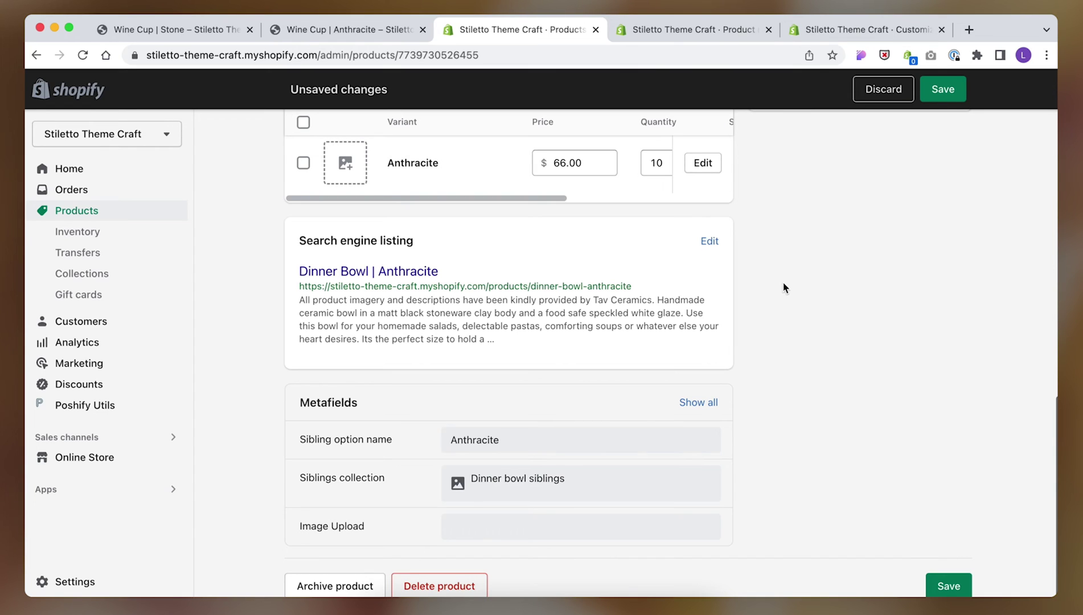
click(958, 85)
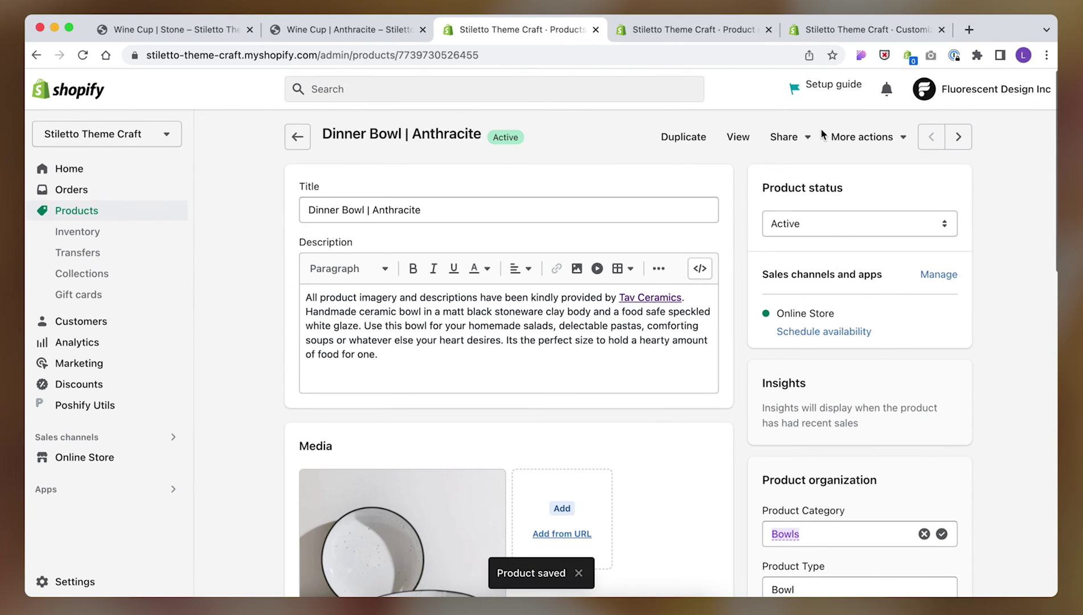
Step: In the theme editor, open the Dinner Bowl | Anthracite preview and check its two Color sibling swatches
click(821, 36)
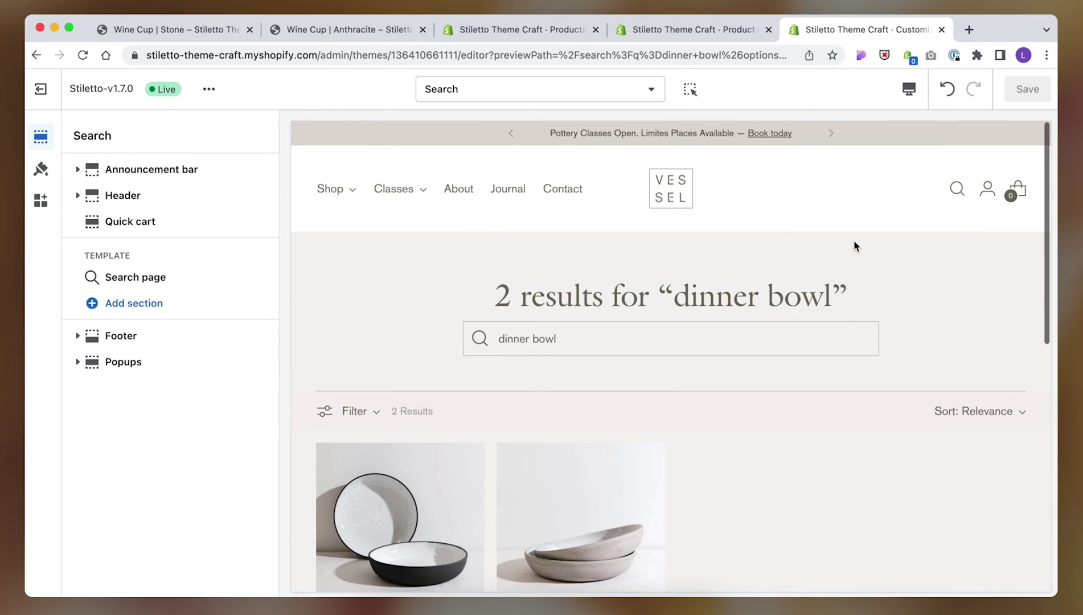
scroll(853, 242, down, 3)
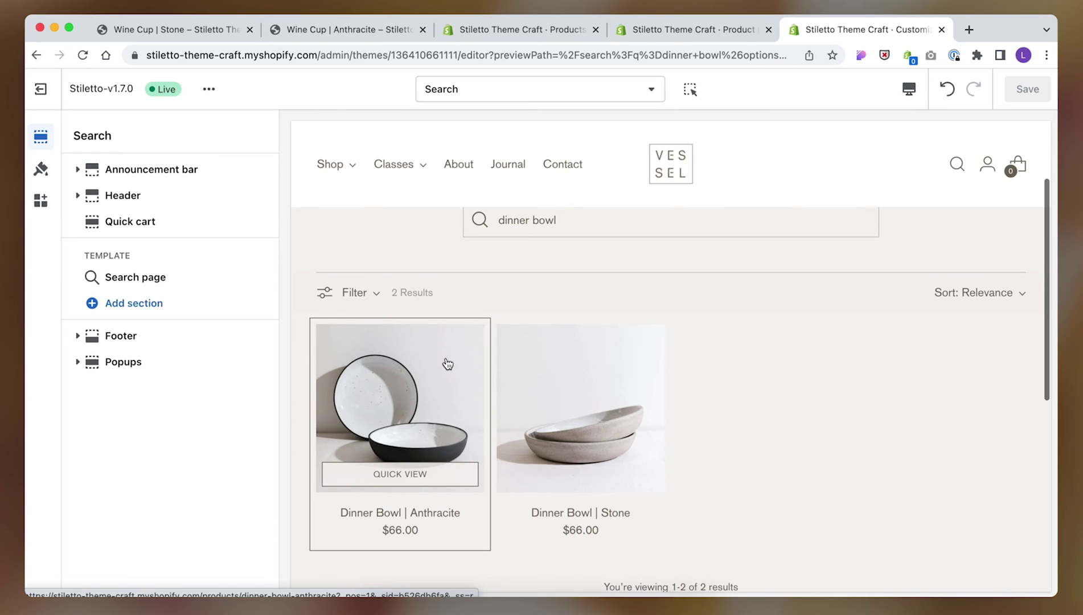
click(448, 364)
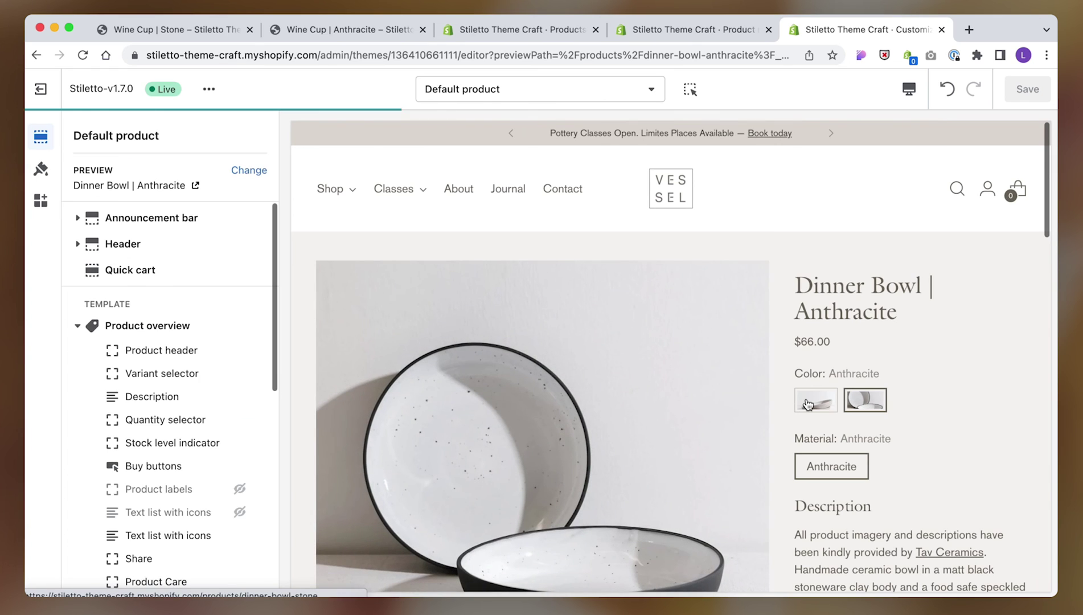
scroll(922, 395, down, 2)
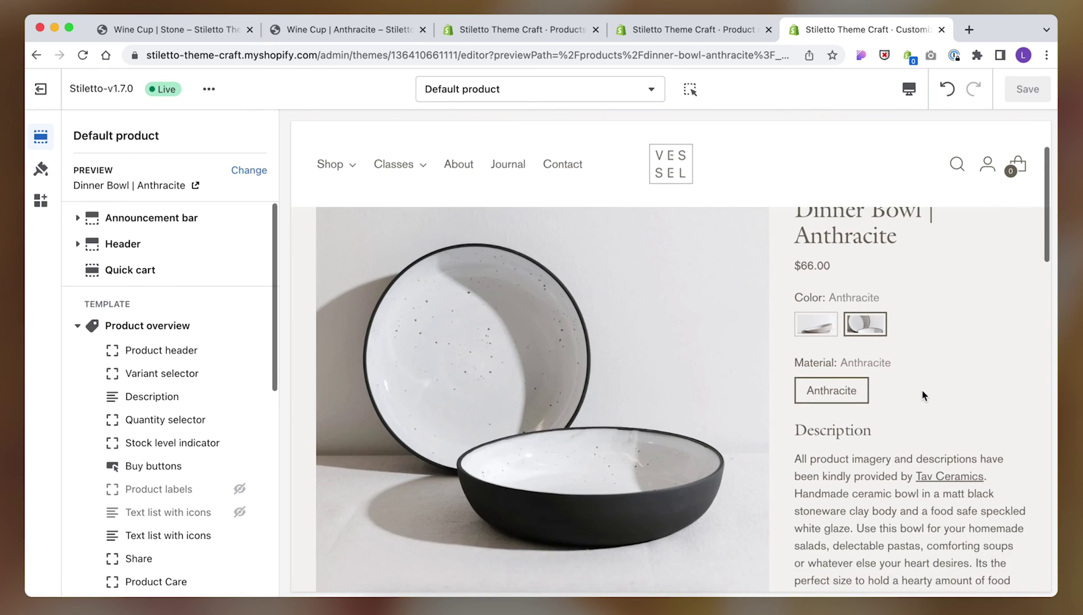
scroll(922, 395, down, 4)
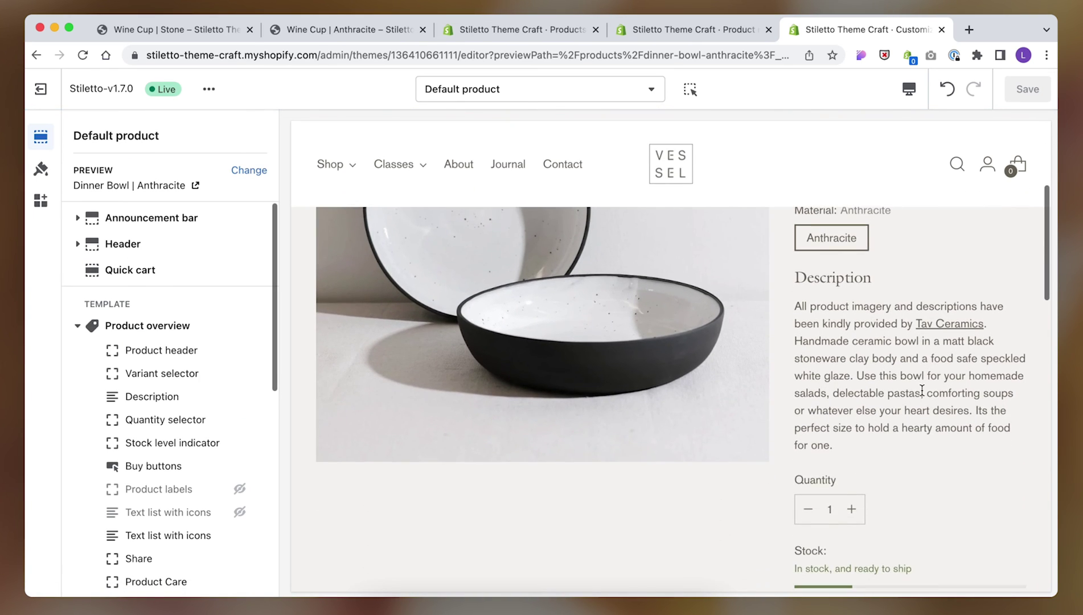
scroll(922, 395, up, 3)
scroll(922, 395, up, 3)
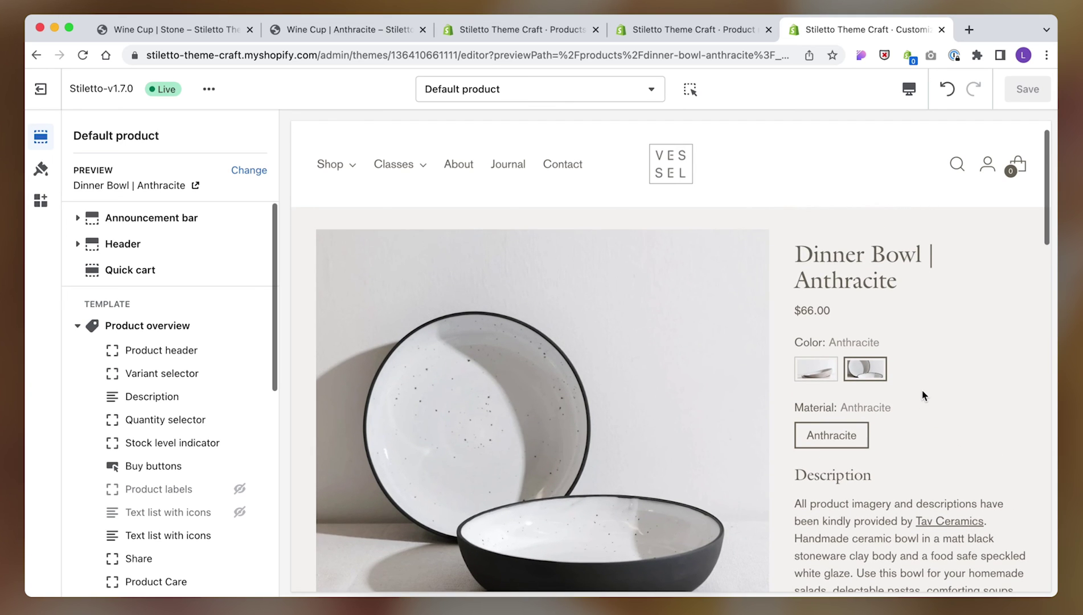
scroll(923, 395, up, 2)
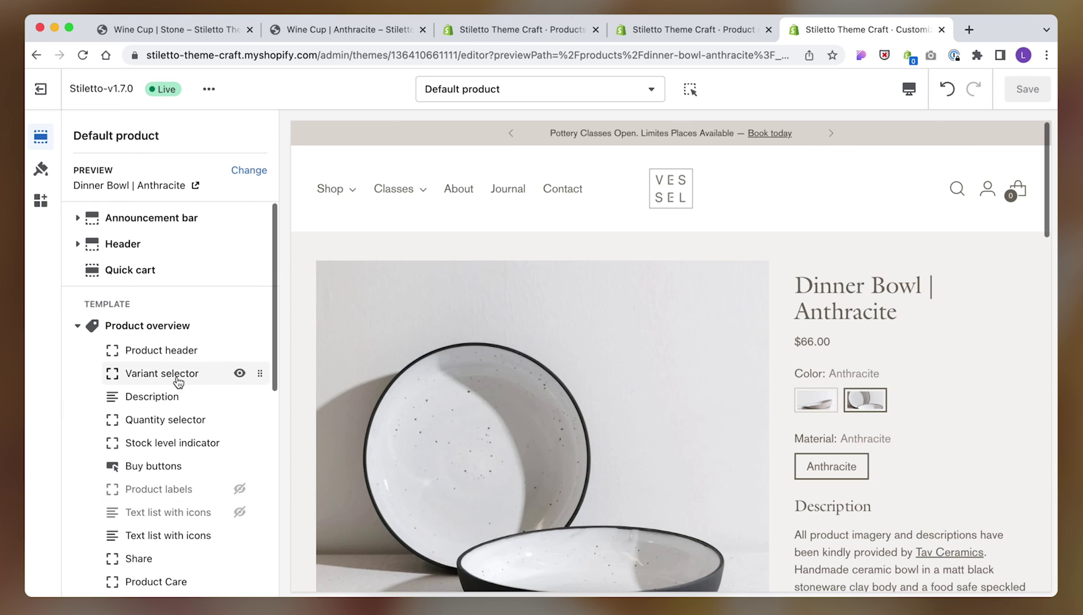
click(239, 377)
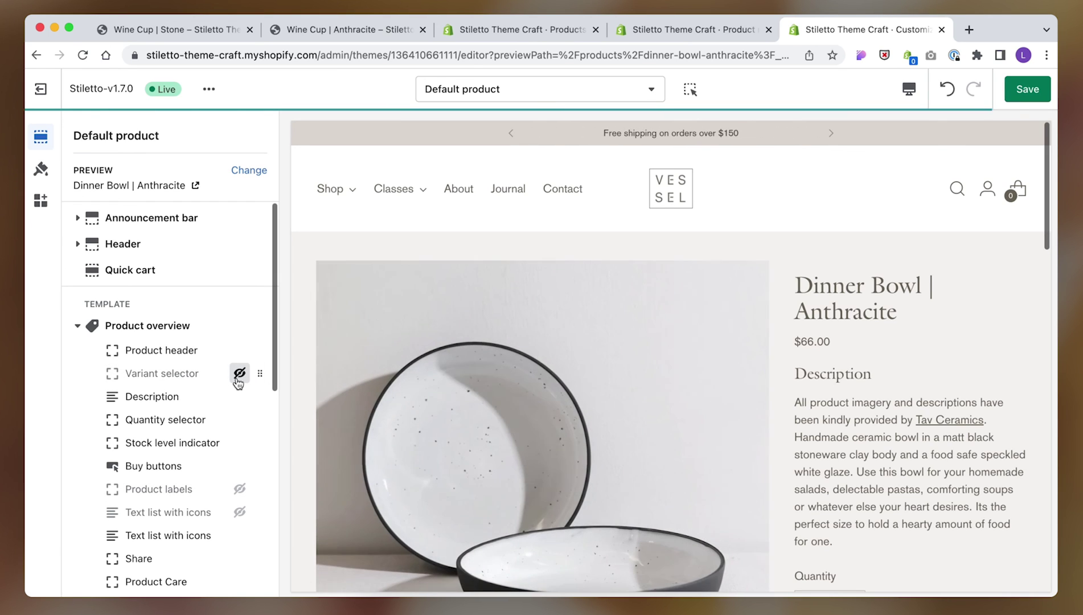
click(238, 376)
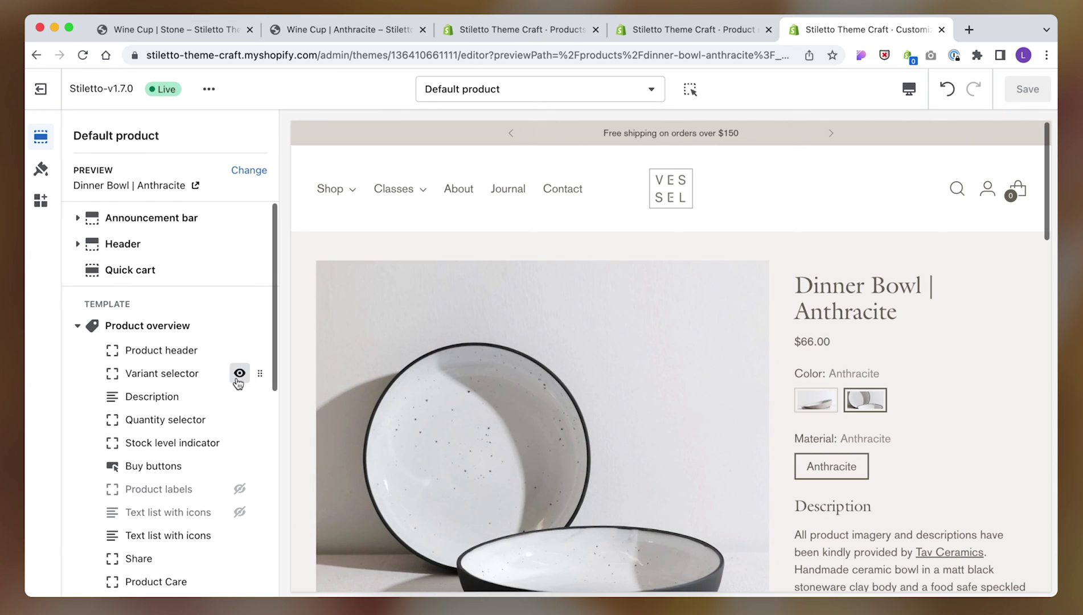